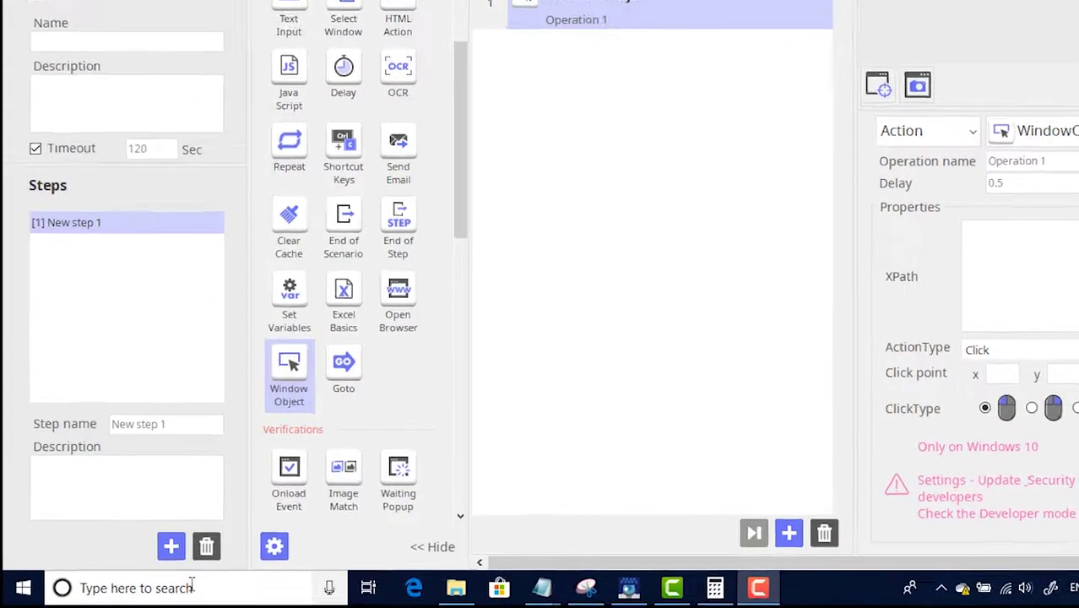
- Confirm Developer mode is on in Settings' For developers page, then close Settings
{"action": "left_click", "coordinate": [173, 584]}
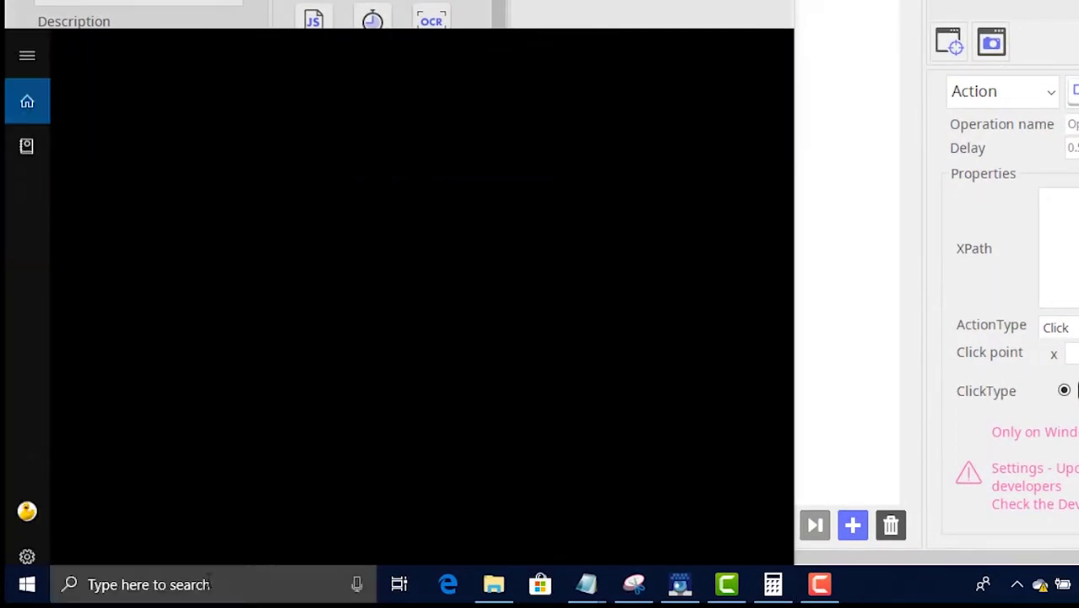
{"action": "type", "text": "se"}
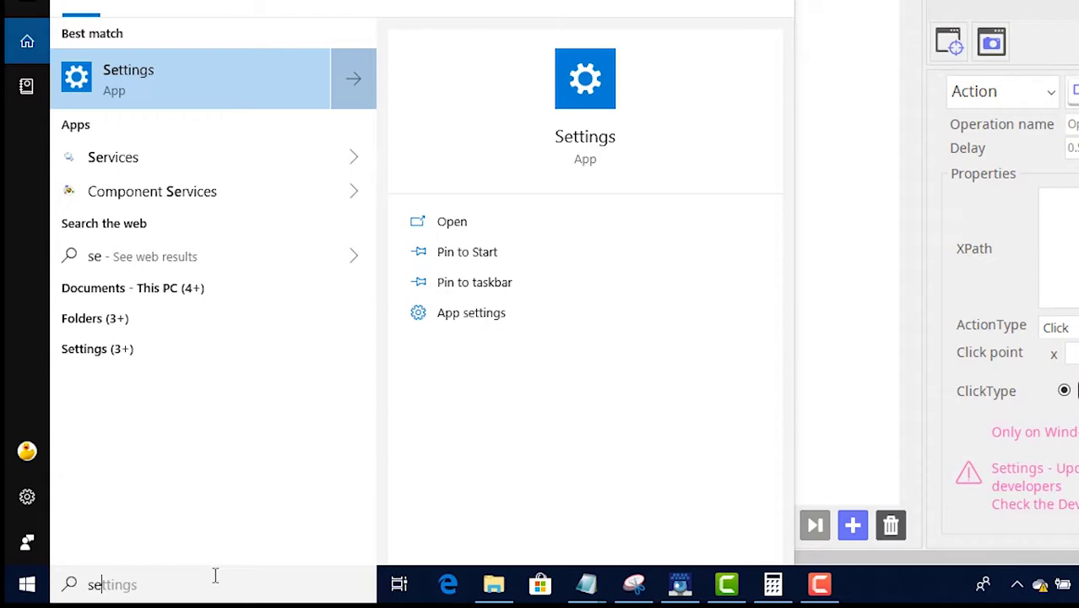
{"action": "type", "text": "tting"}
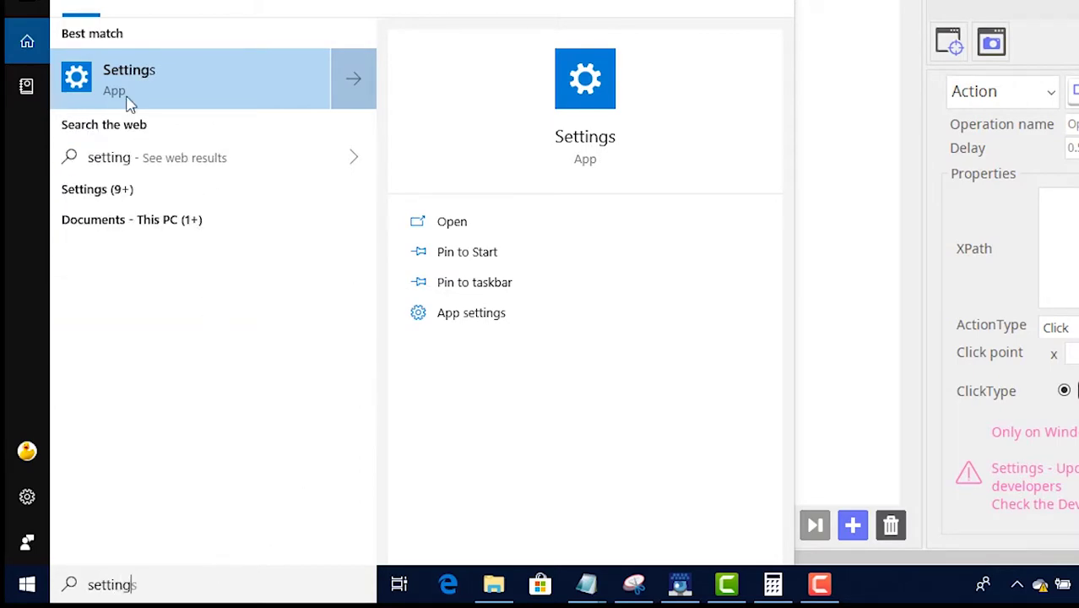
{"action": "left_click", "coordinate": [120, 84]}
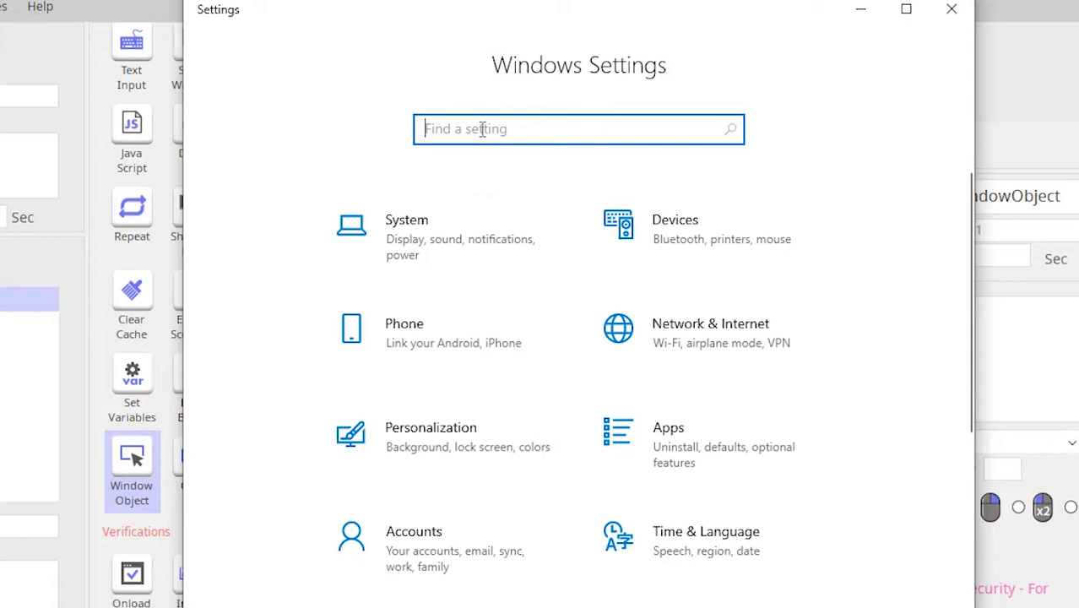
{"action": "type", "text": "de"}
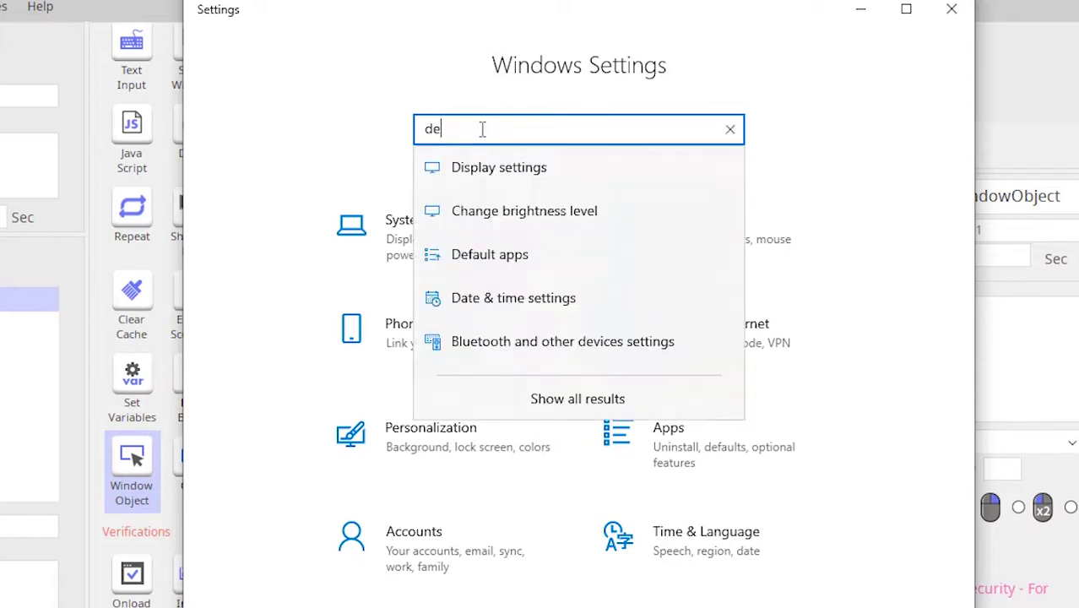
{"action": "type", "text": "velop"}
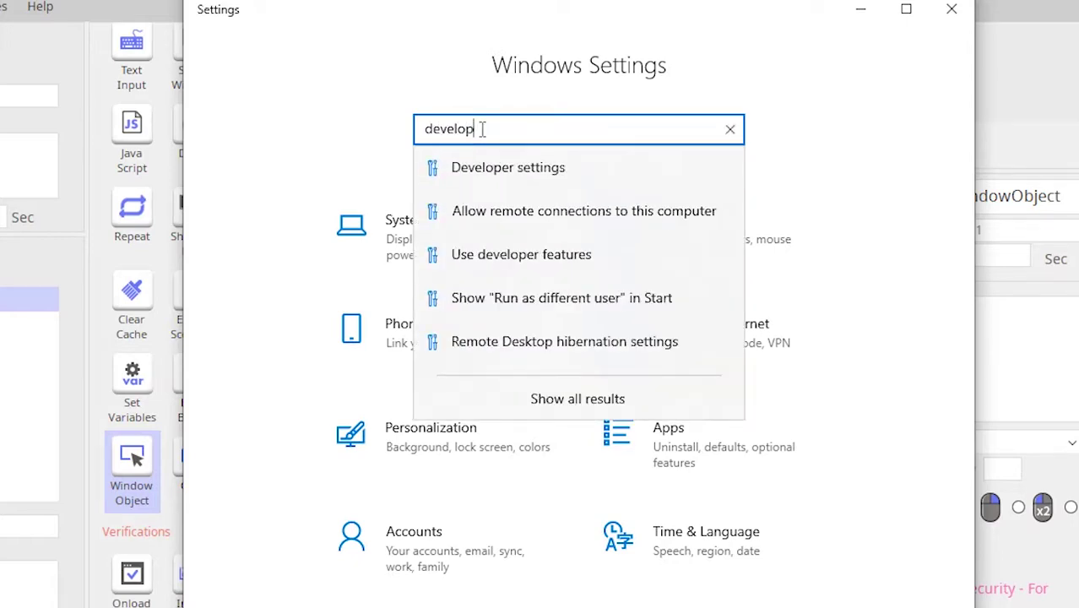
{"action": "left_click", "coordinate": [506, 173]}
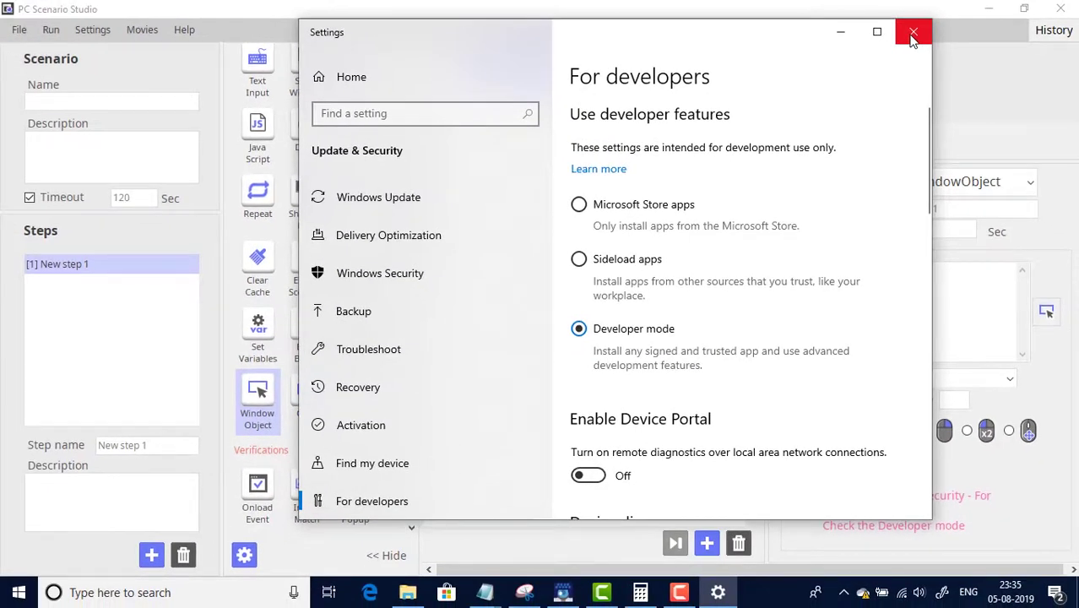
{"action": "left_click", "coordinate": [910, 34]}
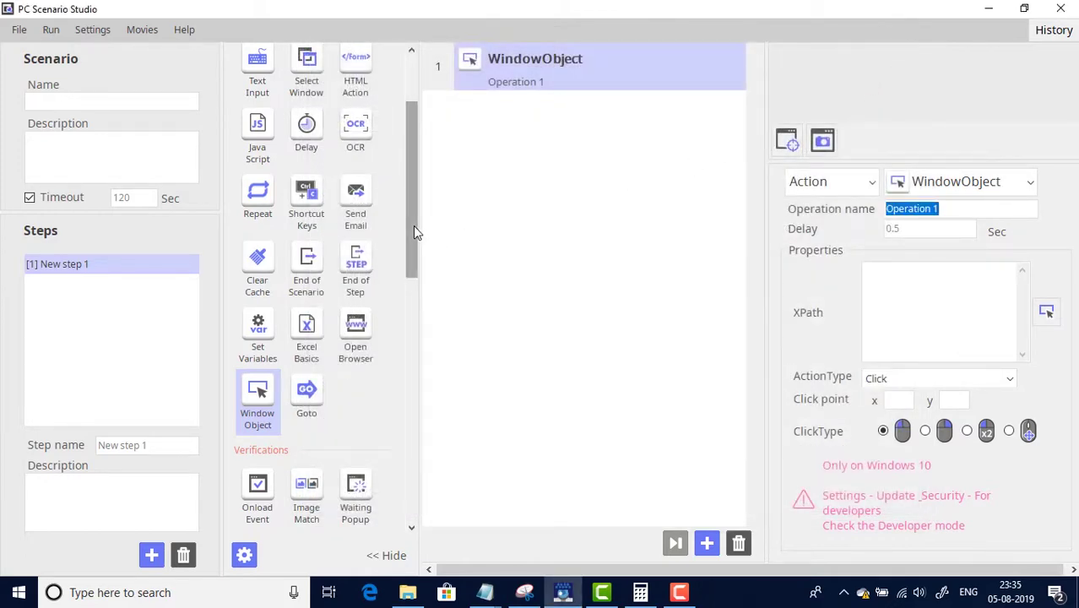
- Open Calculator and set Operation 1's XPath to the 7 key, click point 49, 38
{"action": "left_click_drag", "start_coordinate": [413, 224], "coordinate": [410, 243]}
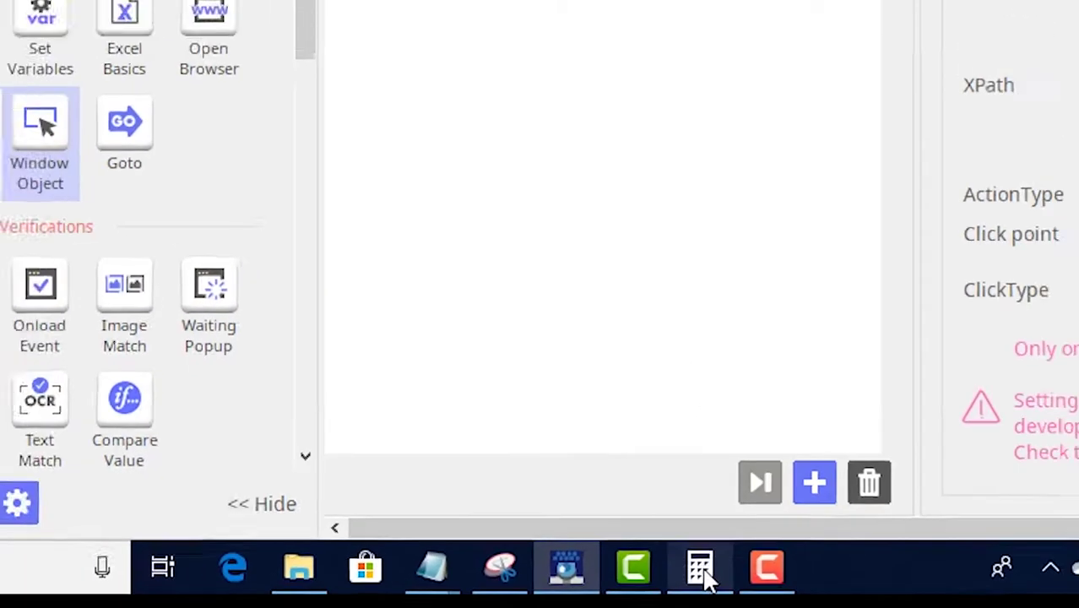
{"action": "left_click", "coordinate": [726, 564]}
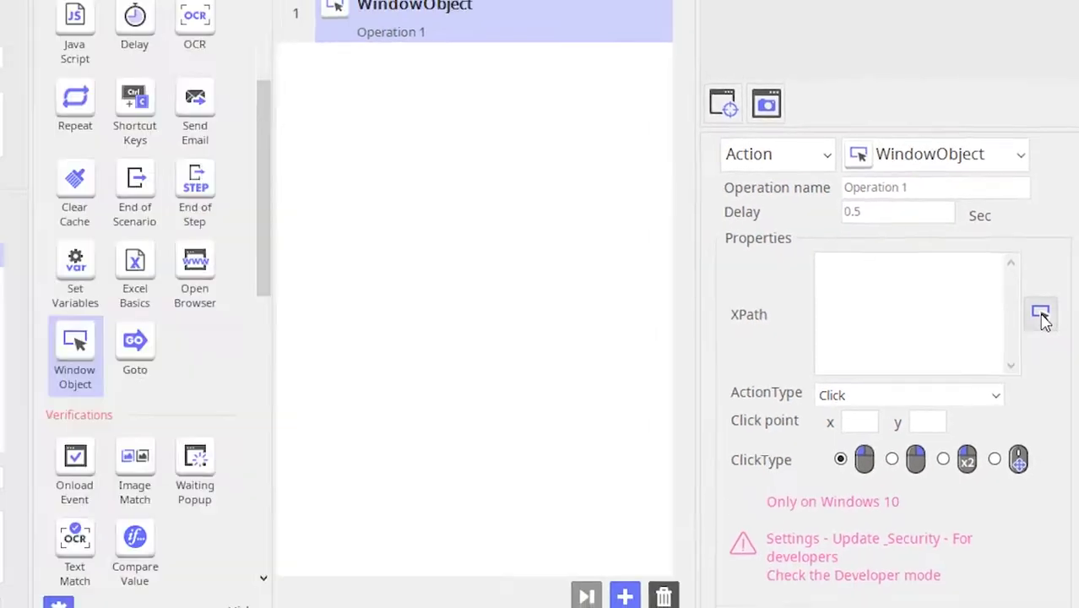
{"action": "left_click", "coordinate": [1035, 317]}
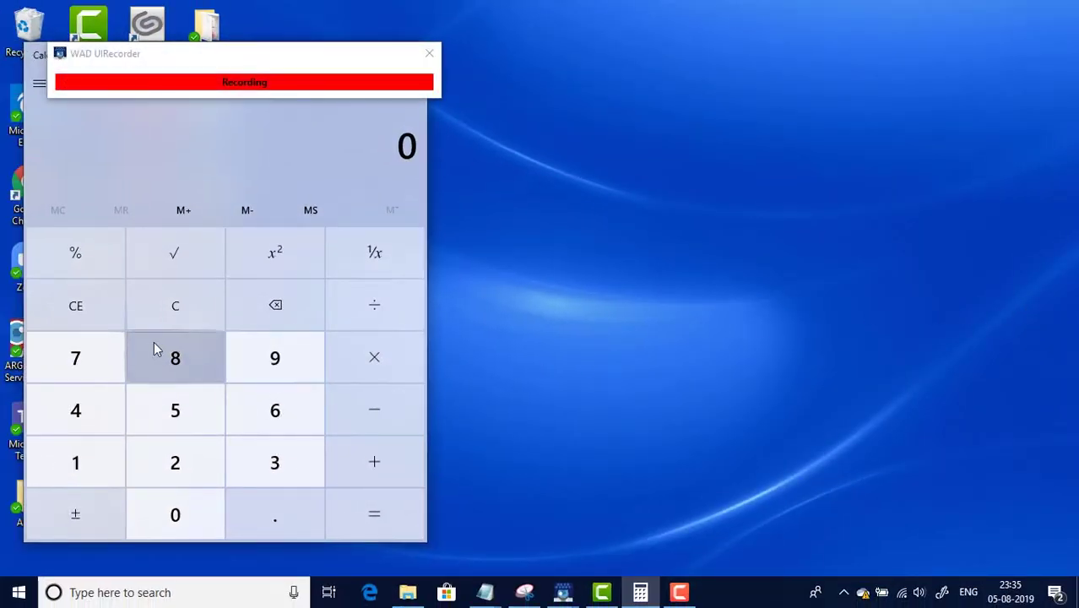
{"action": "left_click", "coordinate": [68, 363]}
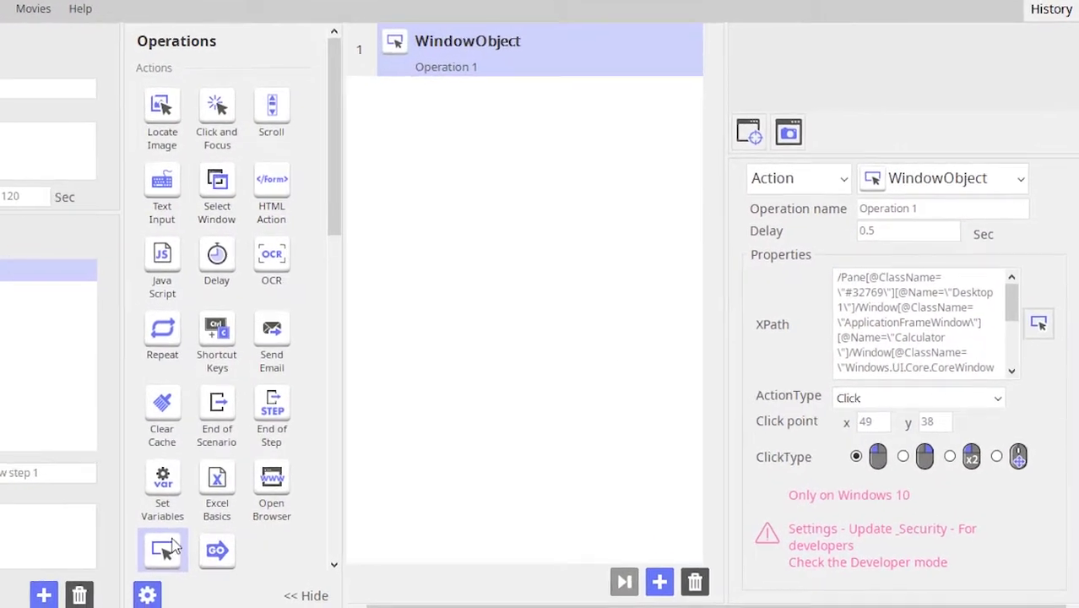
- Add WindowObject Operations 2 and 3, targeting Calculator's + key and 8 key (click point 51, 36)
{"action": "left_click_drag", "start_coordinate": [169, 547], "coordinate": [499, 229]}
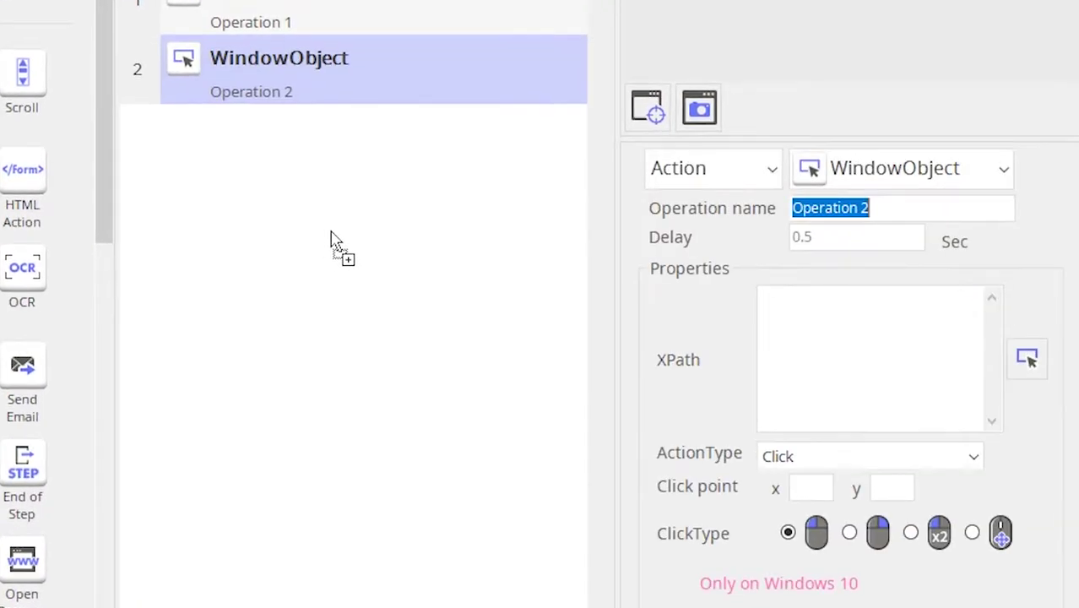
{"action": "left_click", "coordinate": [1033, 366]}
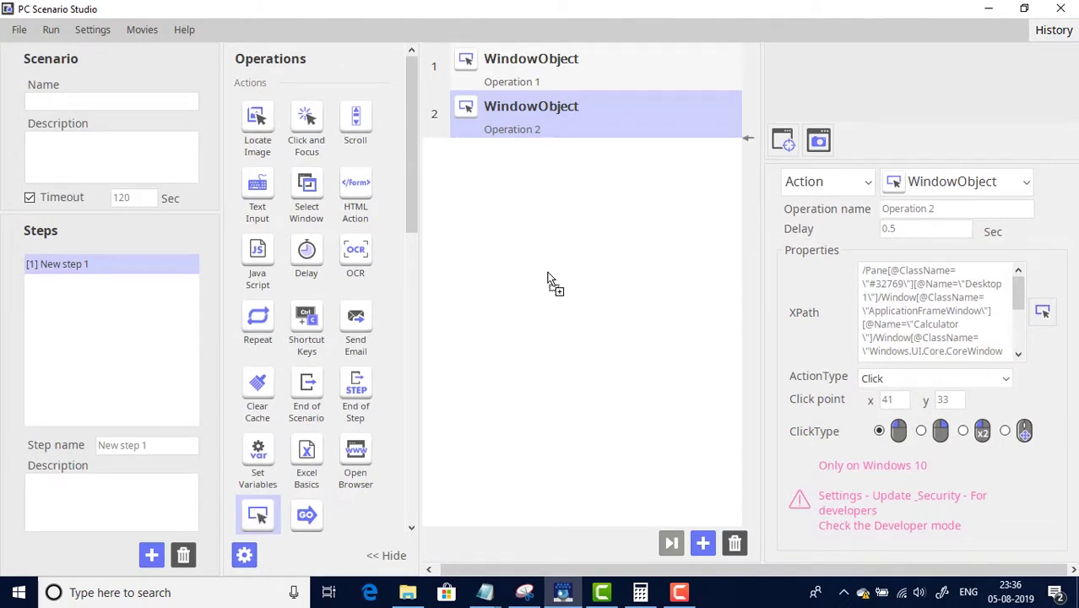
{"action": "left_click_drag", "start_coordinate": [532, 296], "coordinate": [549, 281]}
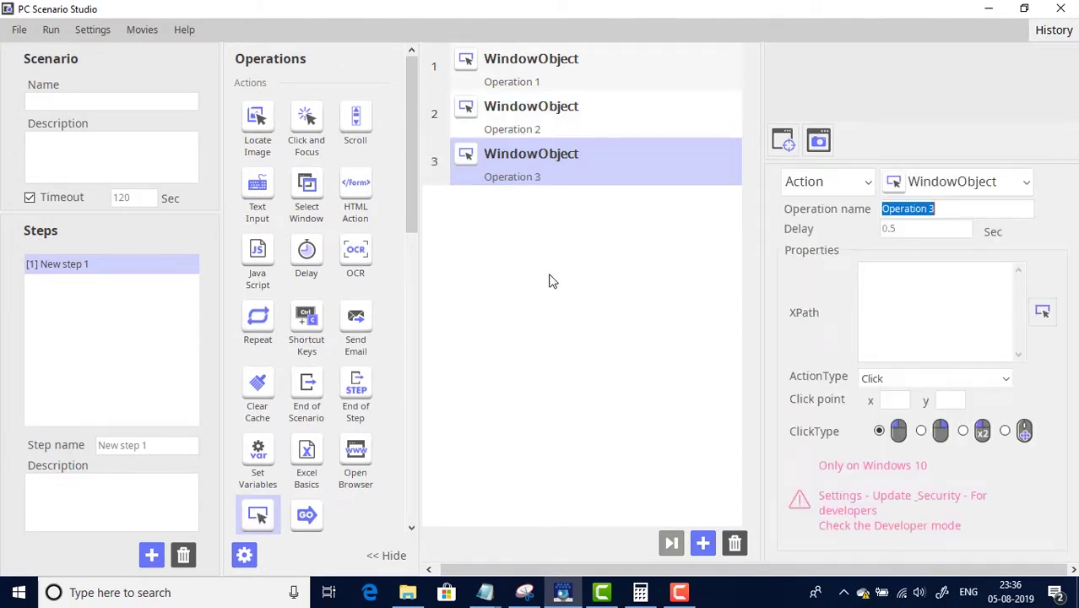
{"action": "left_click", "coordinate": [1041, 311]}
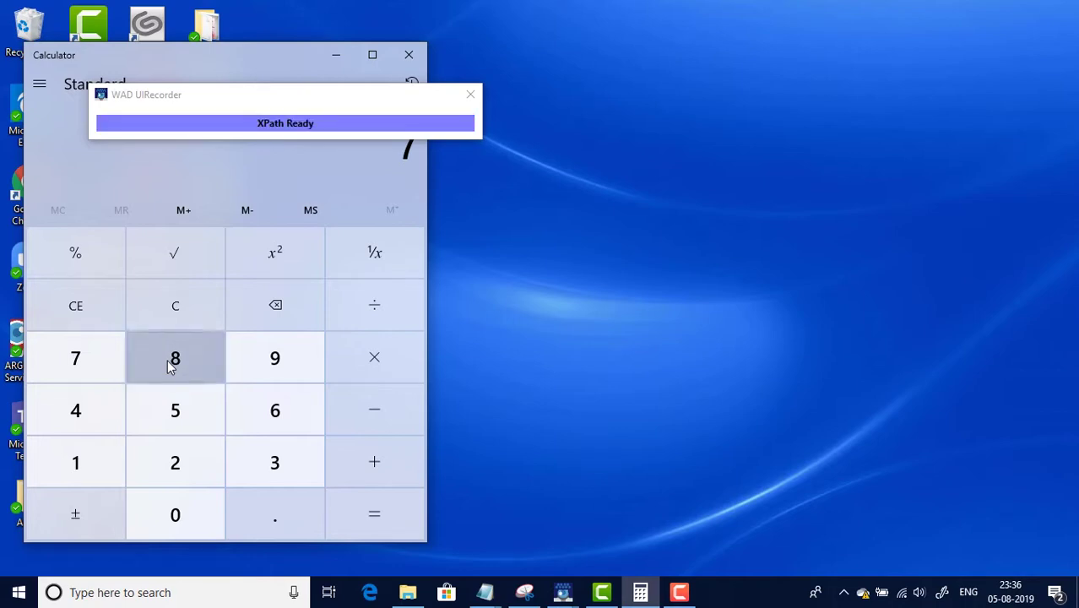
{"action": "left_click", "coordinate": [167, 360]}
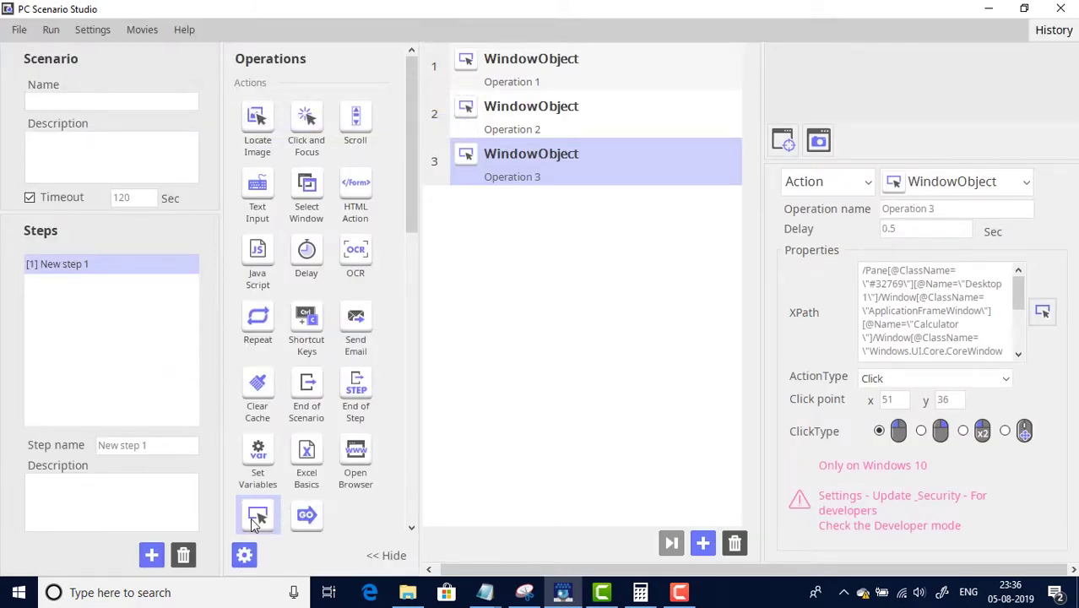
- Add Operation 4 and set its XPath to Calculator's = key, click point 81, 40
{"action": "left_click_drag", "start_coordinate": [256, 523], "coordinate": [593, 292]}
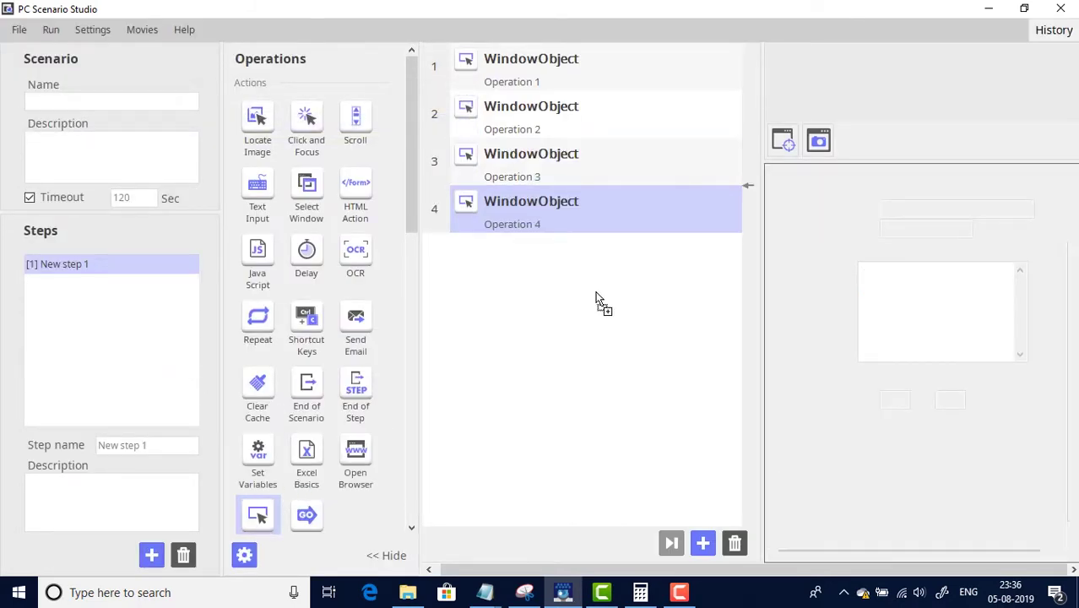
{"action": "left_click", "coordinate": [1041, 312]}
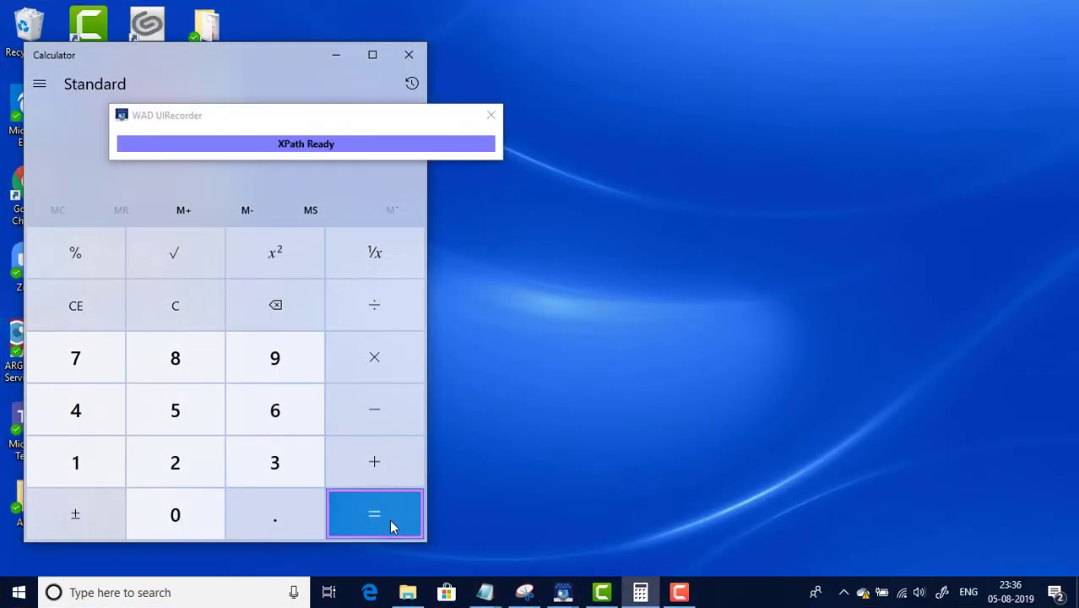
{"action": "left_click", "coordinate": [389, 519]}
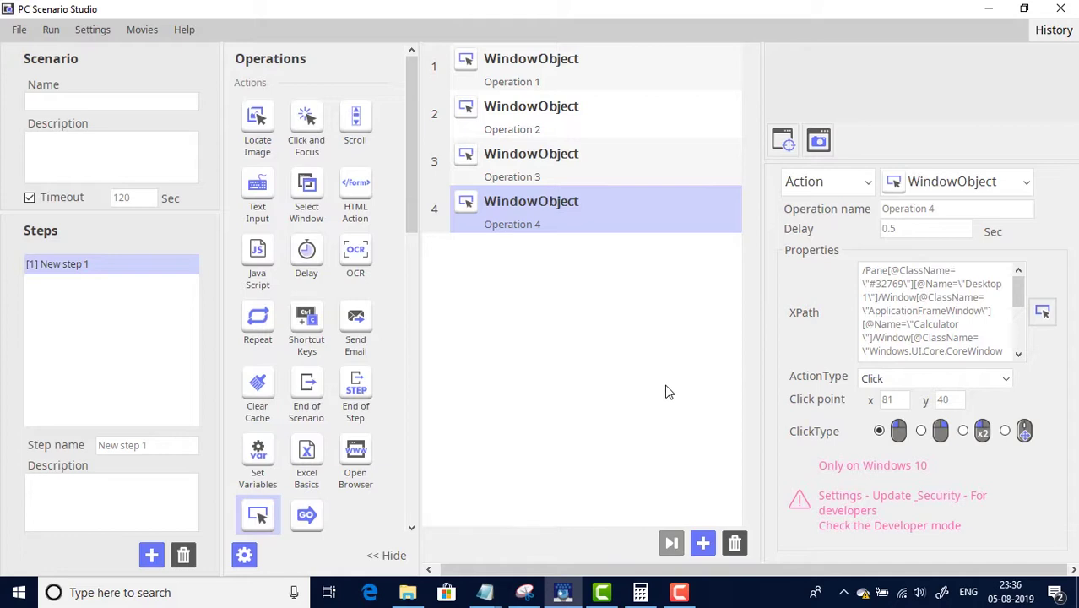
- Clear Calculator to 0 with C and return to the scenario editor
{"action": "left_click", "coordinate": [640, 592]}
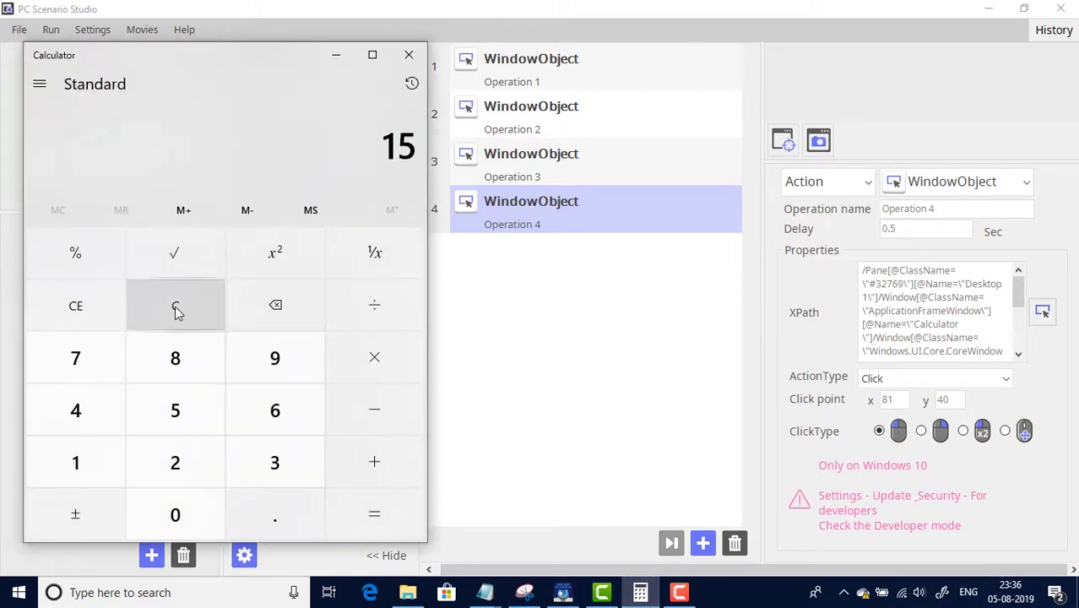
{"action": "left_click", "coordinate": [174, 308]}
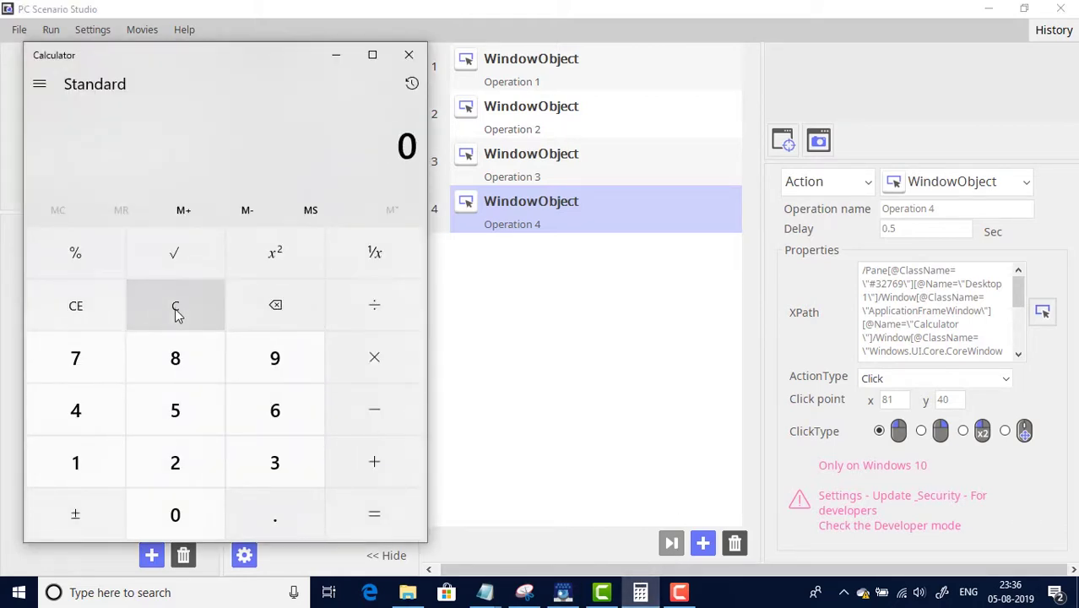
{"action": "left_click", "coordinate": [620, 15]}
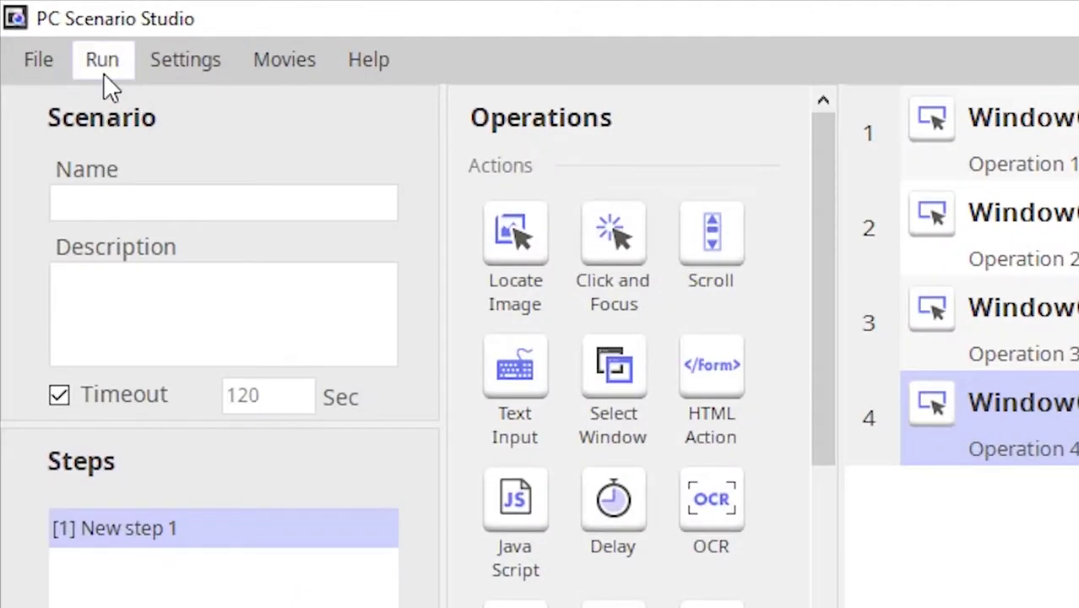
- Test-run the scenario so it enters 7 + 8 = with every operation reported as success
{"action": "left_click", "coordinate": [85, 49]}
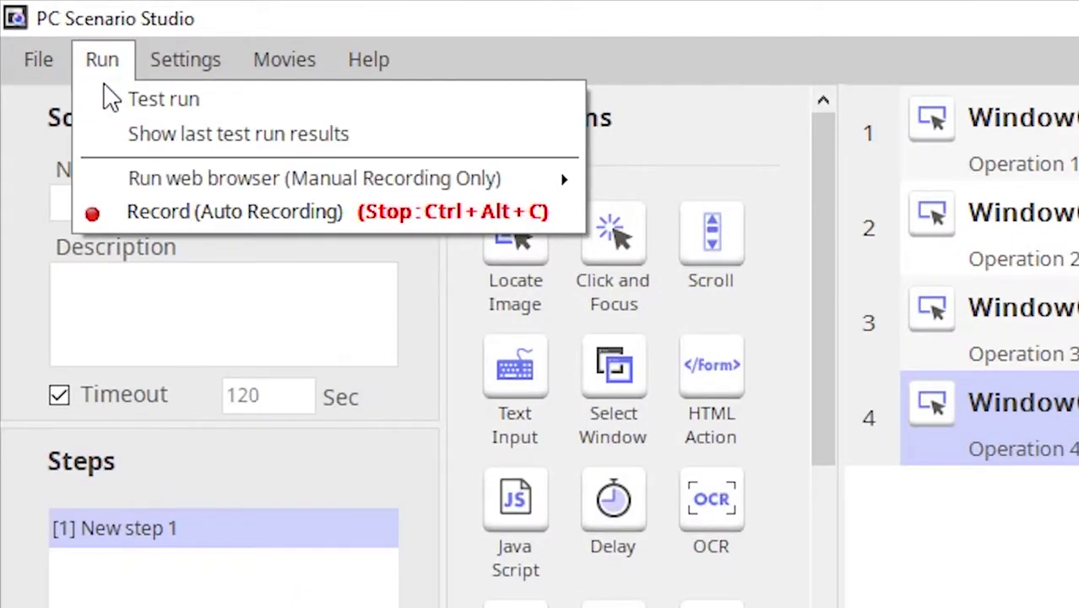
{"action": "left_click", "coordinate": [88, 89]}
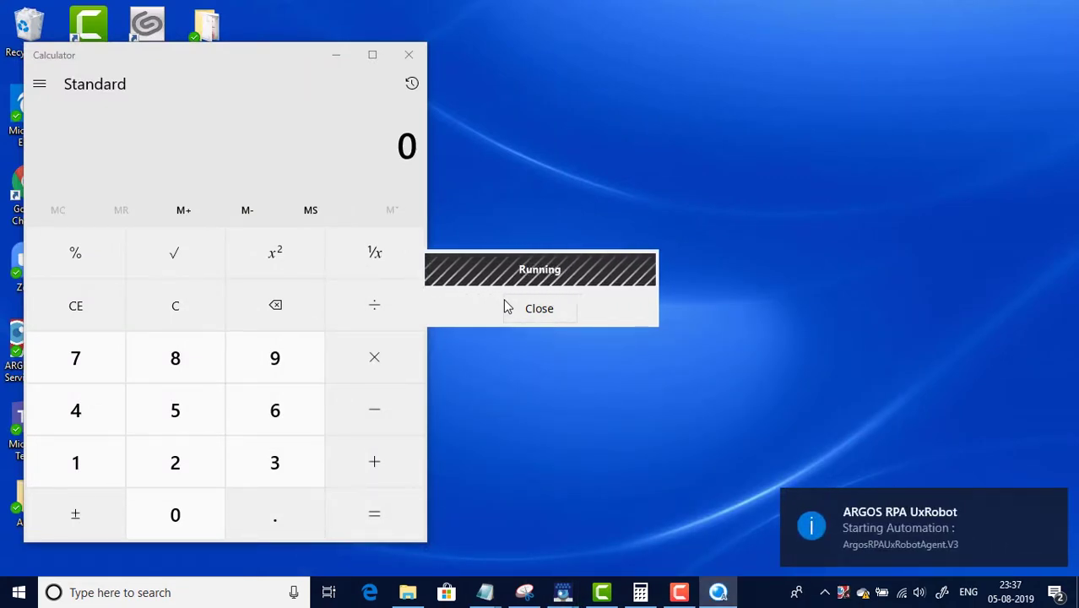
{"action": "left_click", "coordinate": [70, 363]}
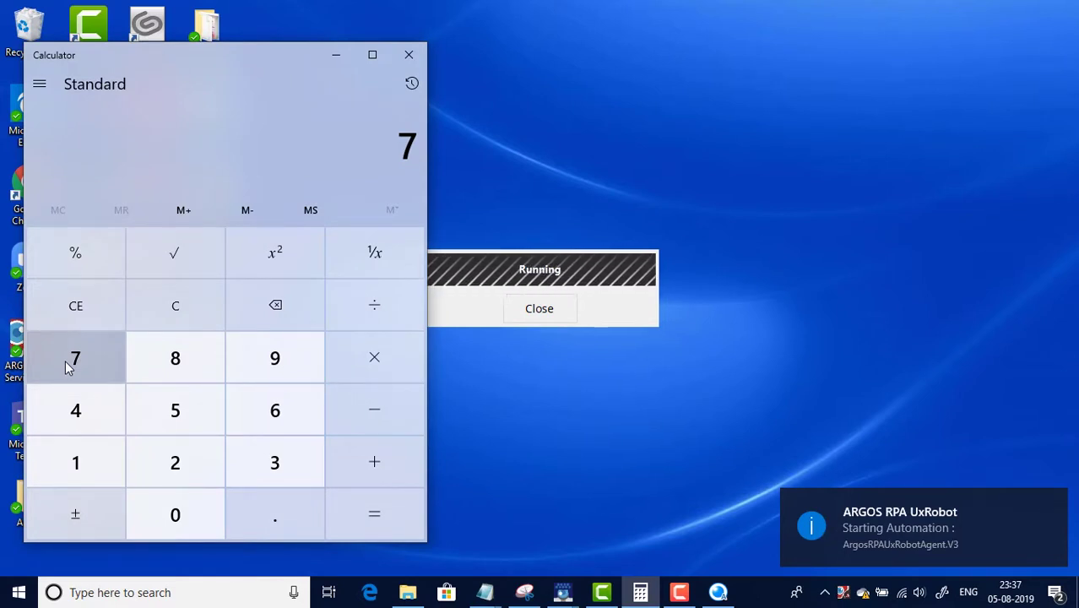
{"action": "left_click", "coordinate": [357, 462]}
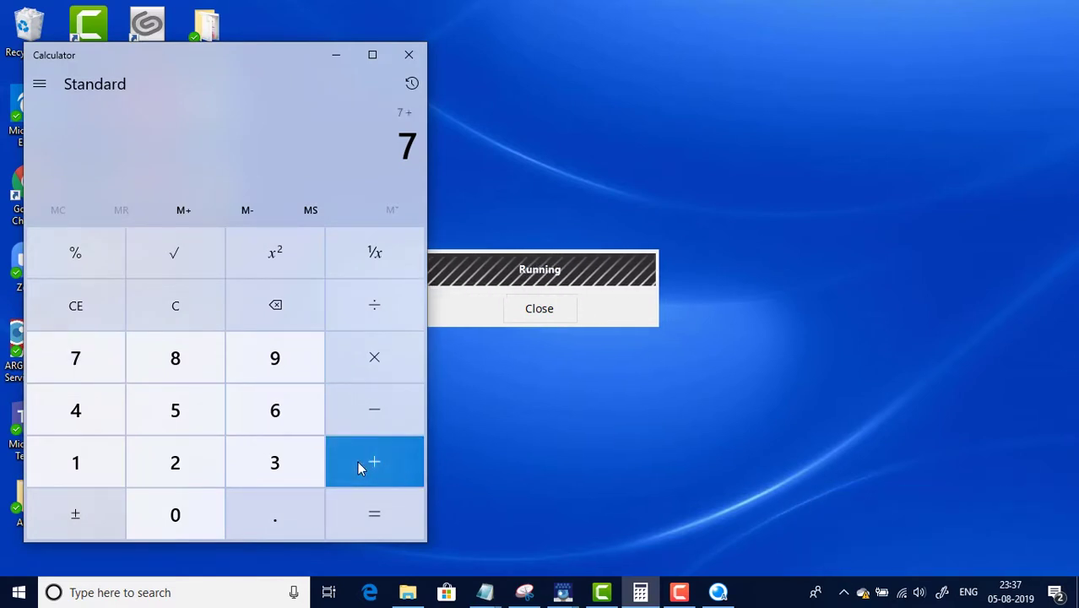
{"action": "left_click", "coordinate": [166, 358]}
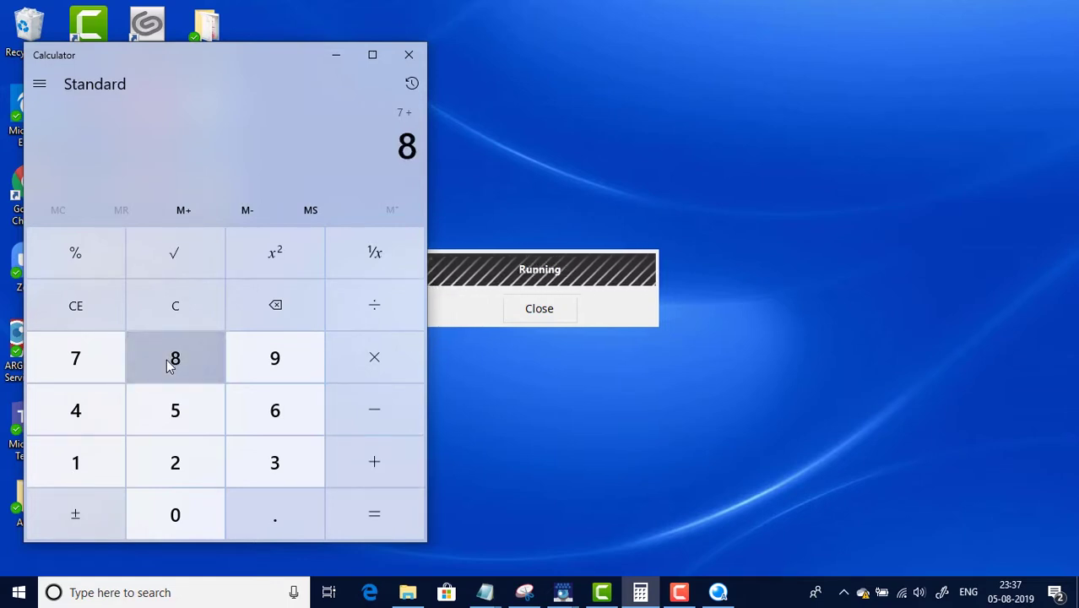
{"action": "left_click", "coordinate": [388, 518]}
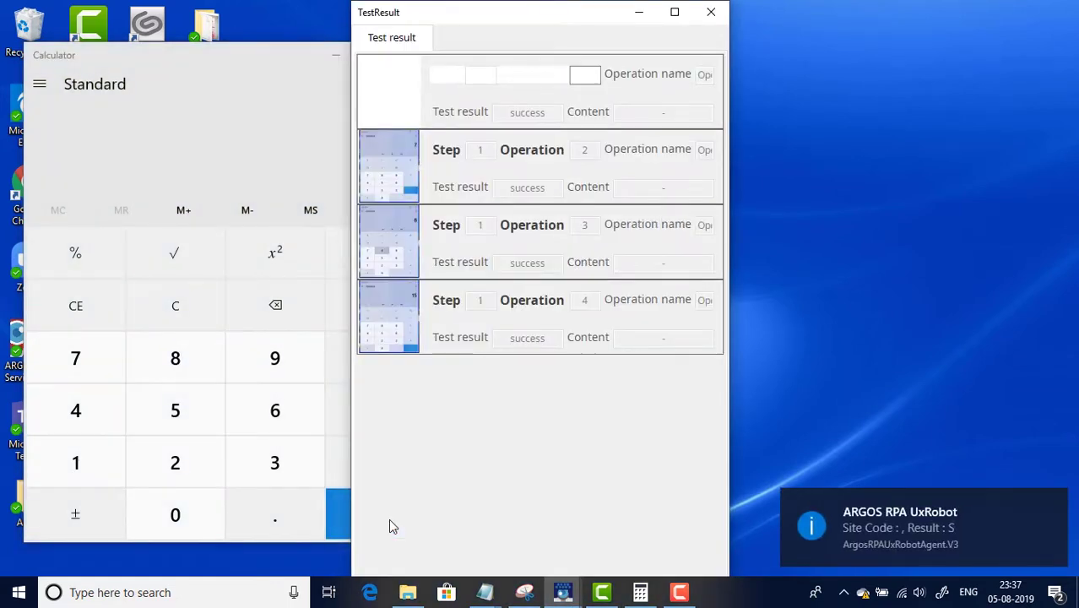